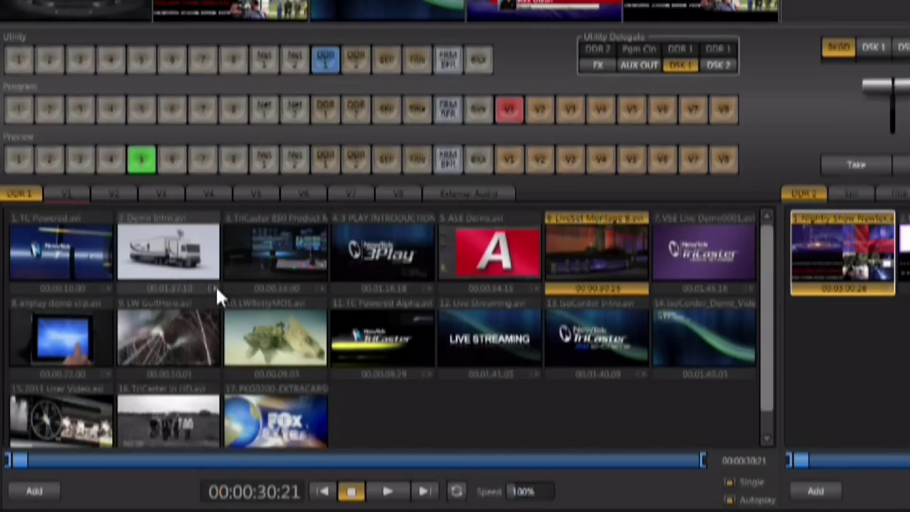
Step: Lower Demo Intro.avi's audio level in DDR 1 with its slider and Set Audio Level
mouse_move(214, 284)
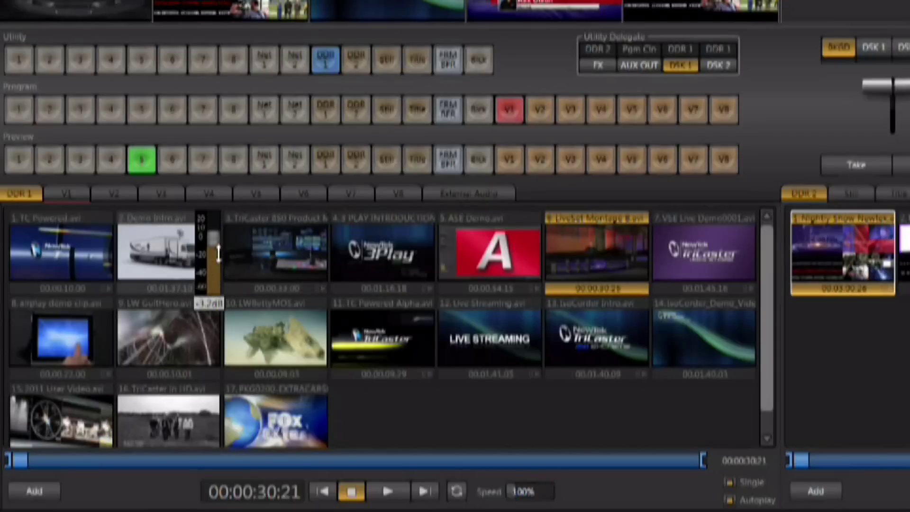
mouse_move(213, 237)
left_mouse_down()
mouse_move(213, 283)
mouse_move(213, 212)
mouse_move(214, 280)
mouse_move(214, 227)
mouse_move(214, 279)
mouse_move(213, 237)
left_mouse_up()
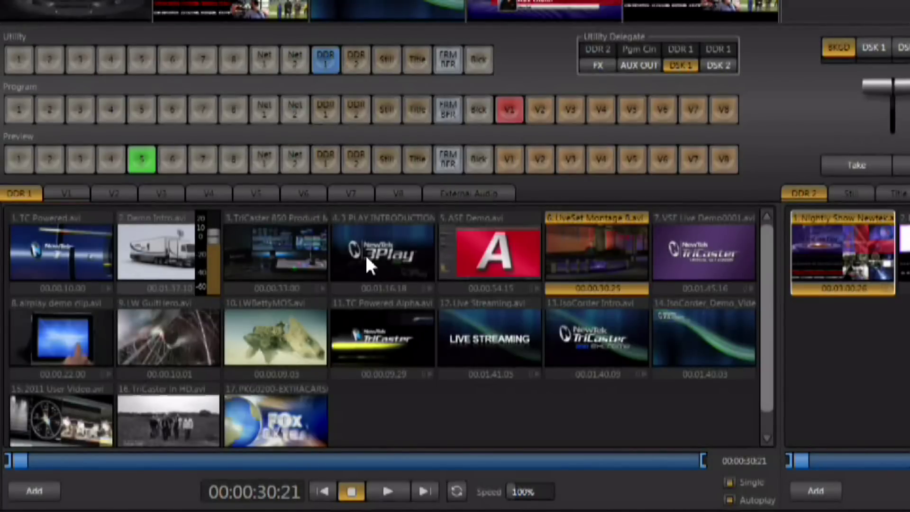
left_click(168, 264)
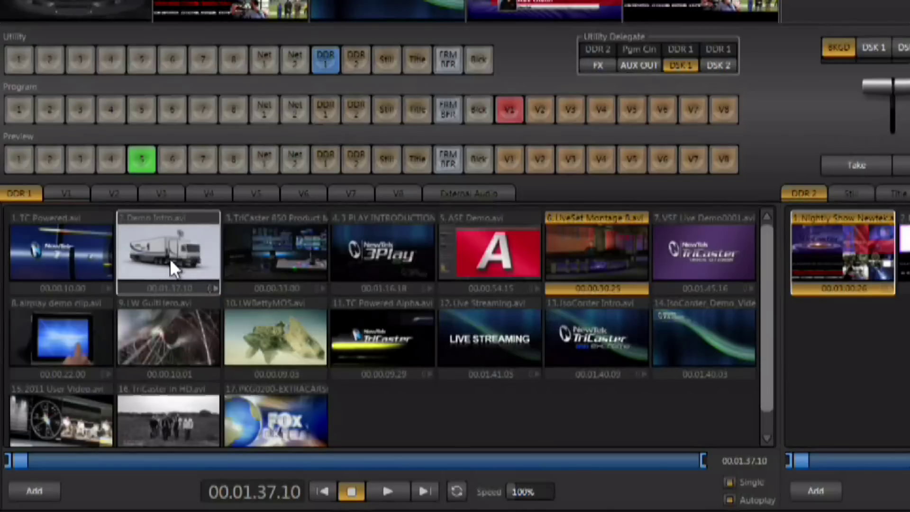
right_click(169, 259)
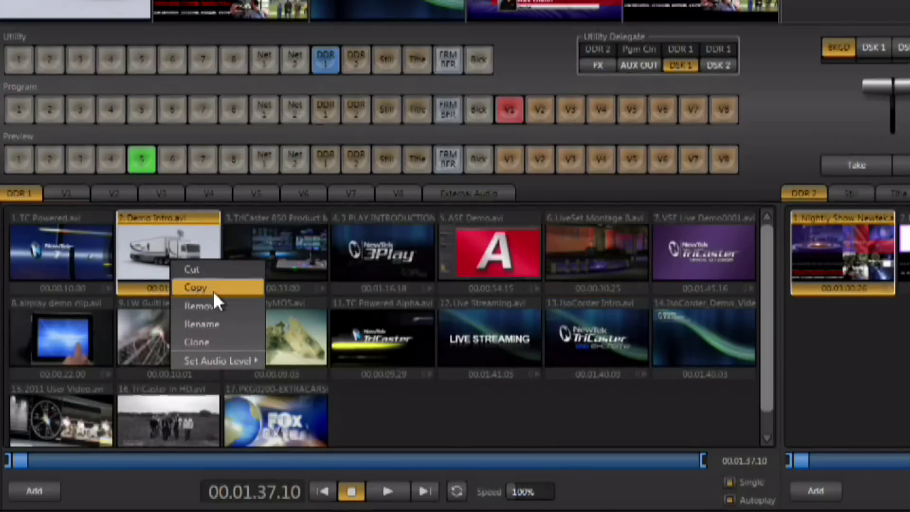
mouse_move(217, 357)
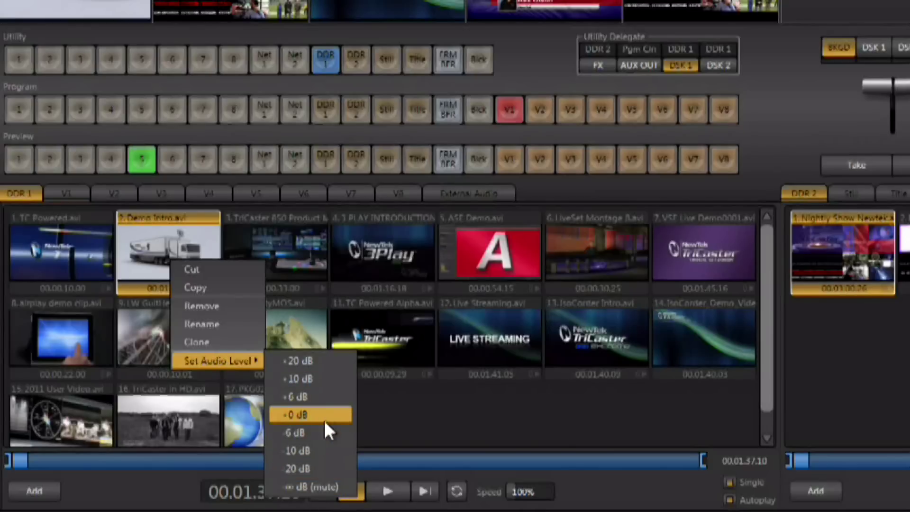
left_click(306, 487)
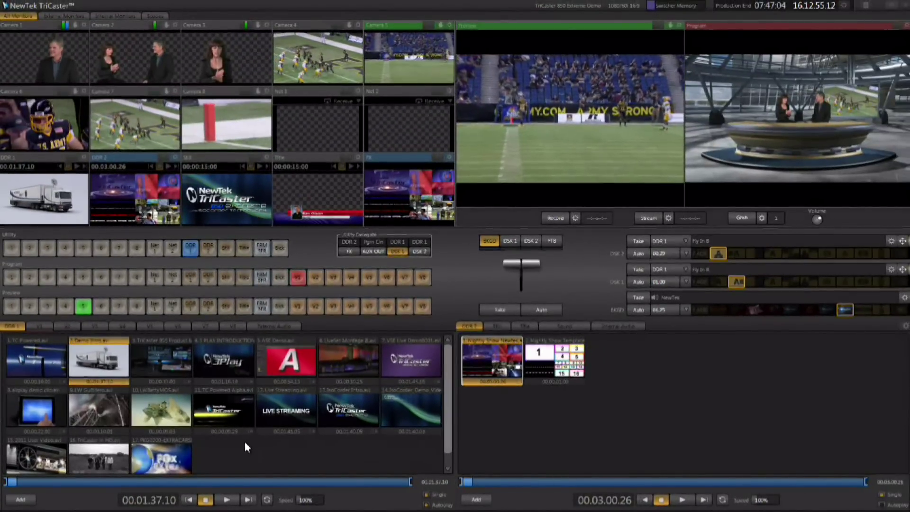
Step: Show all External Audio channels and assign channels 1 and 2 to the green group
left_click(268, 326)
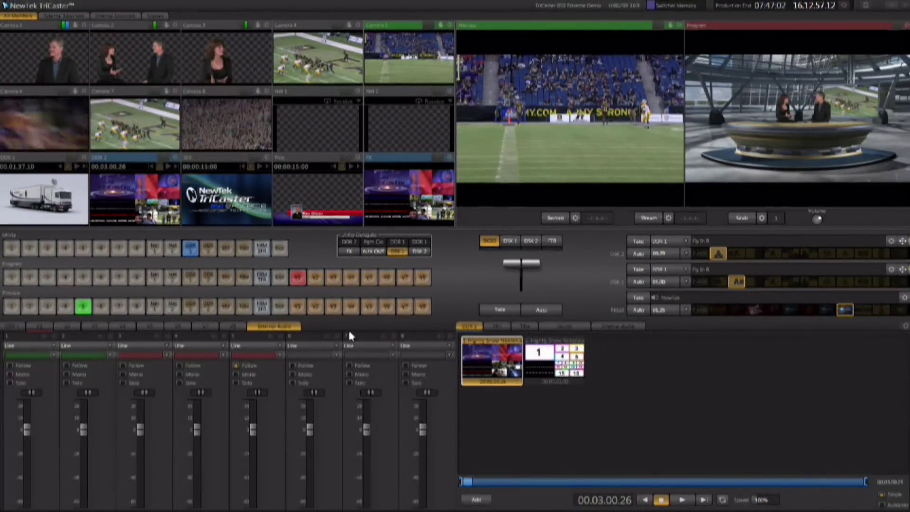
left_click(603, 325)
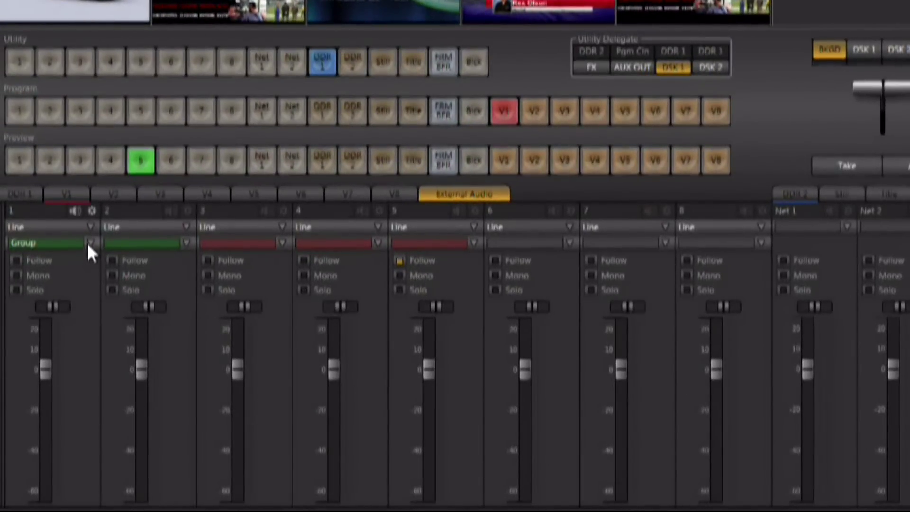
left_click(90, 242)
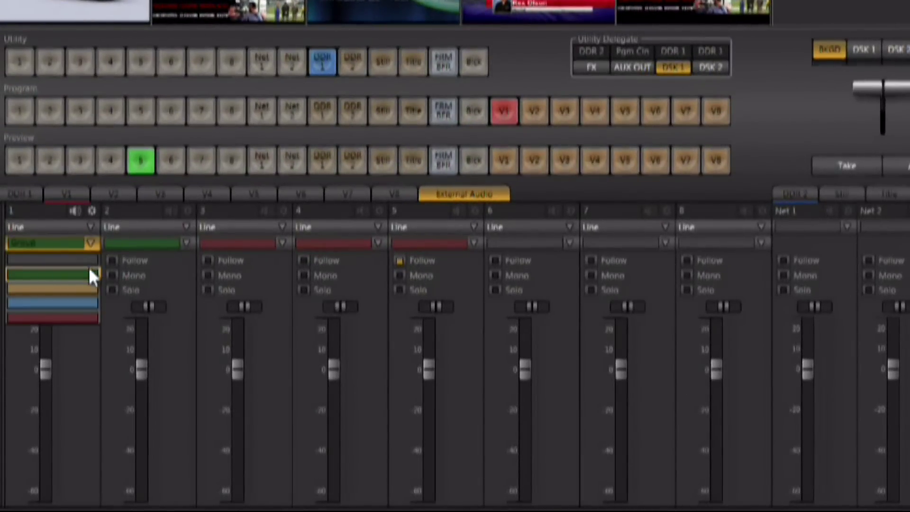
left_click(90, 258)
left_click(187, 243)
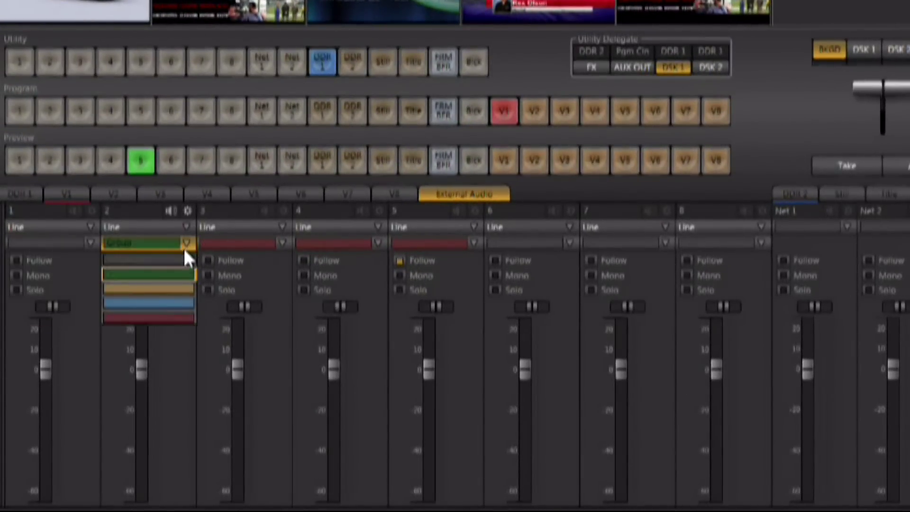
left_click(179, 262)
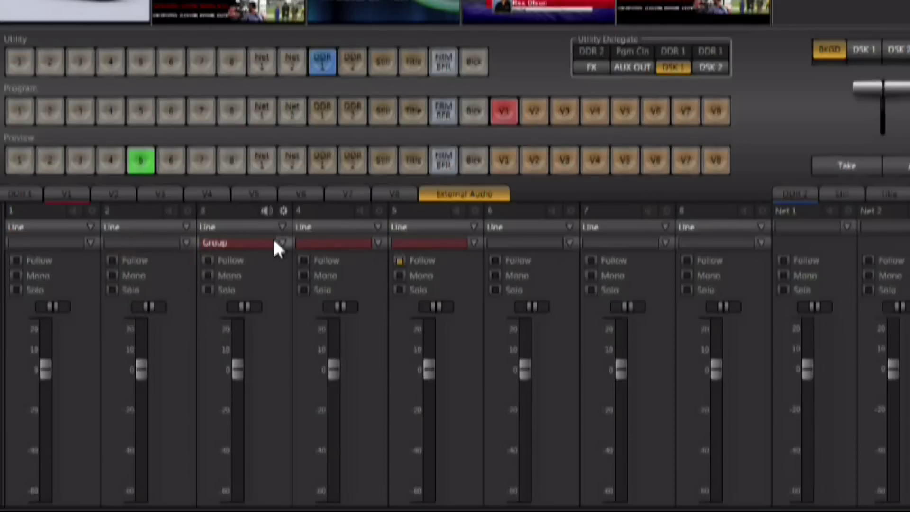
left_click(186, 242)
left_click(123, 275)
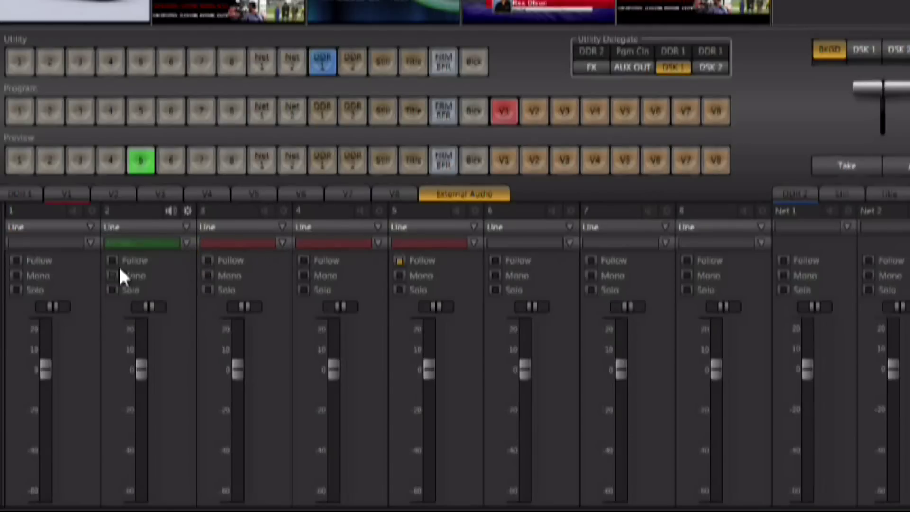
left_click(91, 228)
left_click(149, 289)
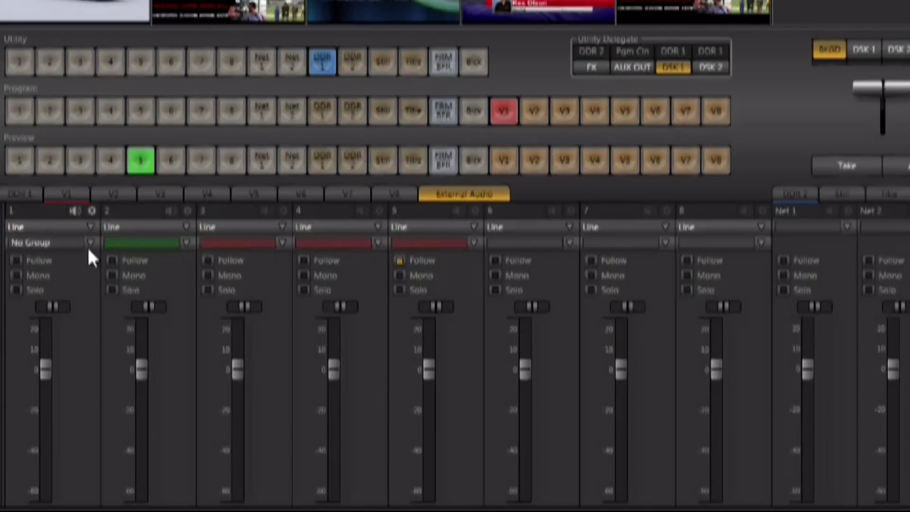
left_click(90, 243)
left_click(92, 273)
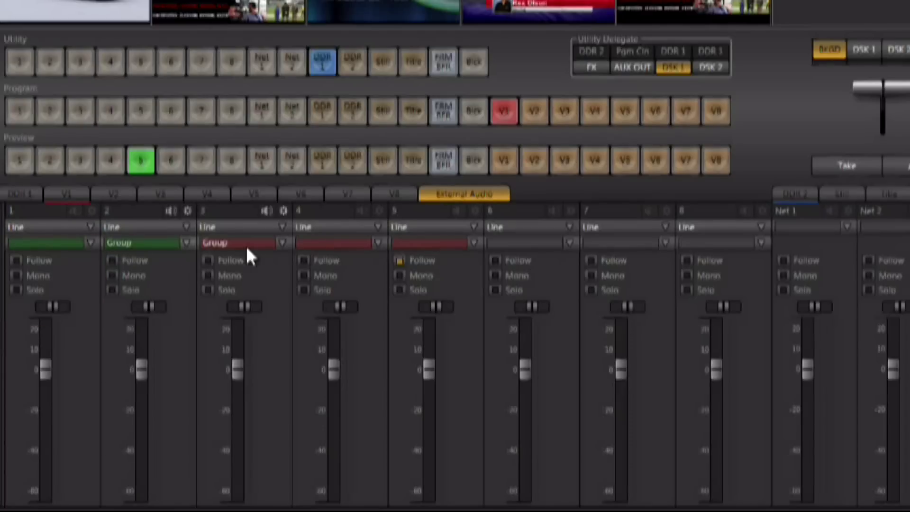
Step: Assign channels 3, 4 and 5 to the yellow group and enable follow video
left_click(283, 242)
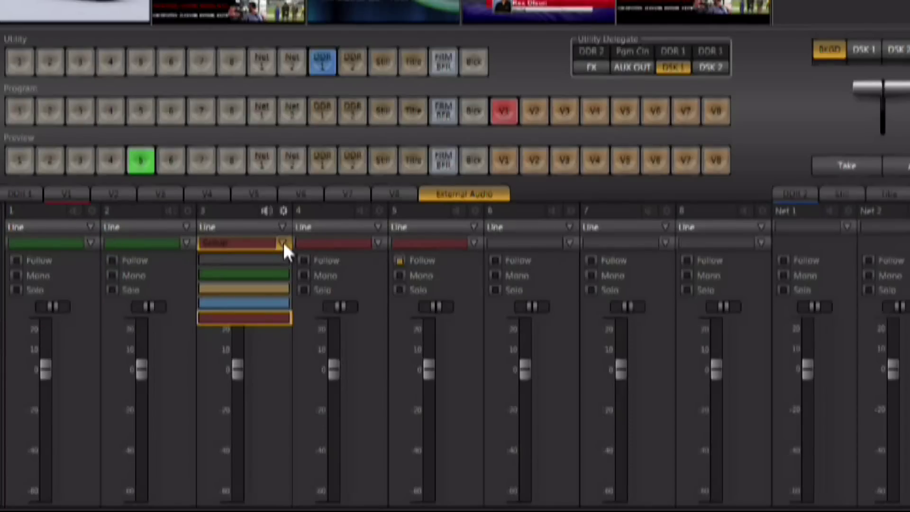
left_click(279, 288)
left_click(377, 230)
left_click(374, 274)
left_click(378, 243)
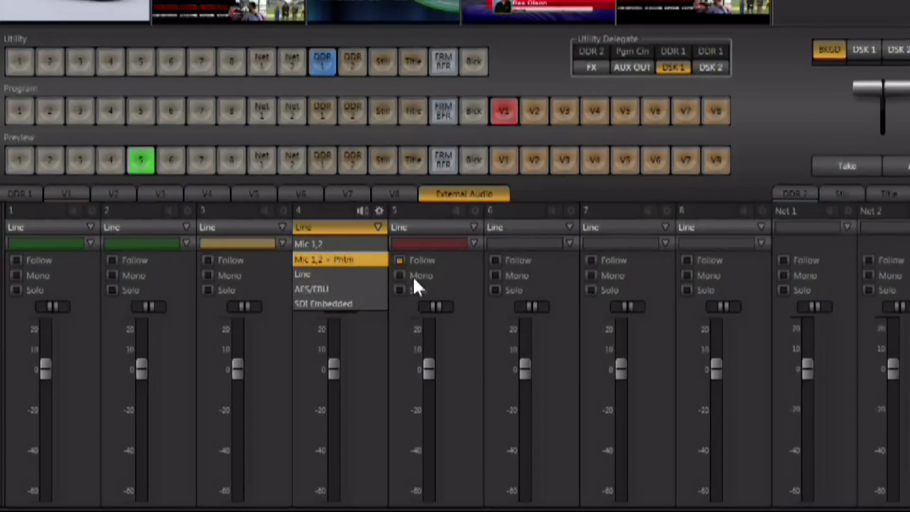
left_click(357, 259)
left_click(379, 241)
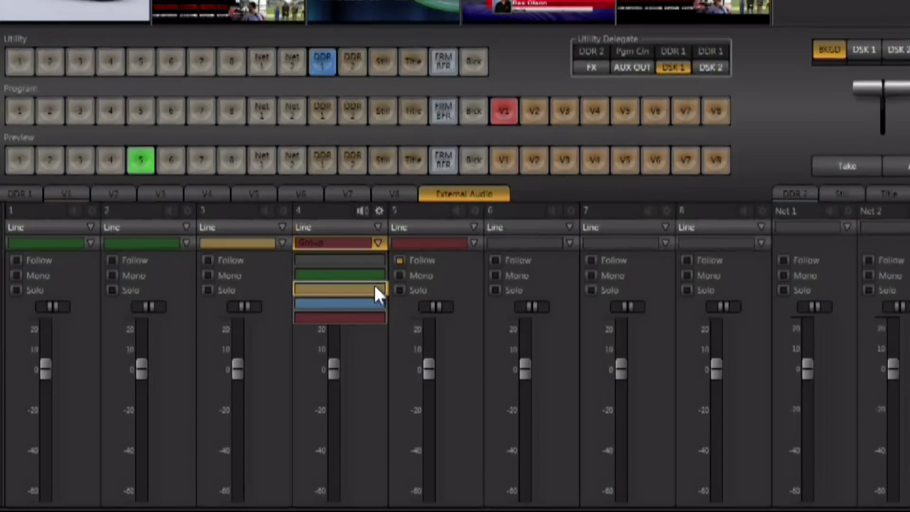
left_click(374, 286)
left_click(475, 242)
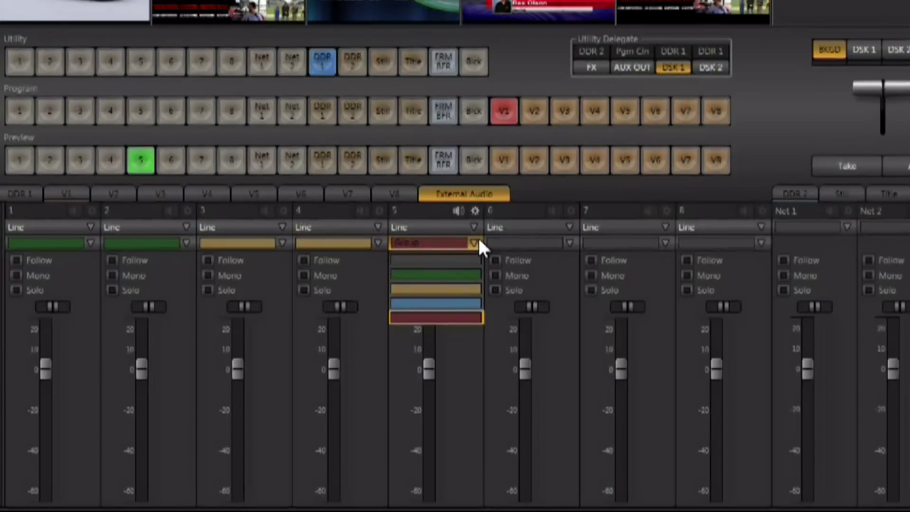
left_click(460, 288)
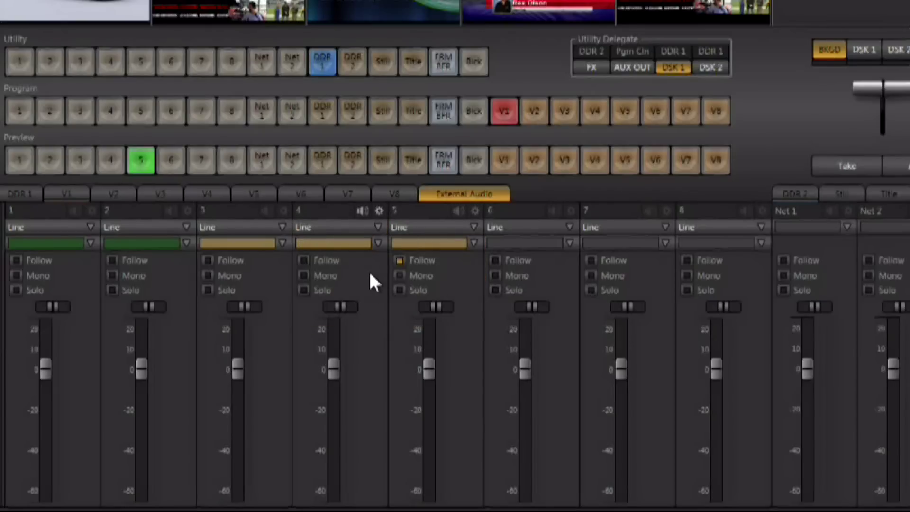
left_click(218, 263)
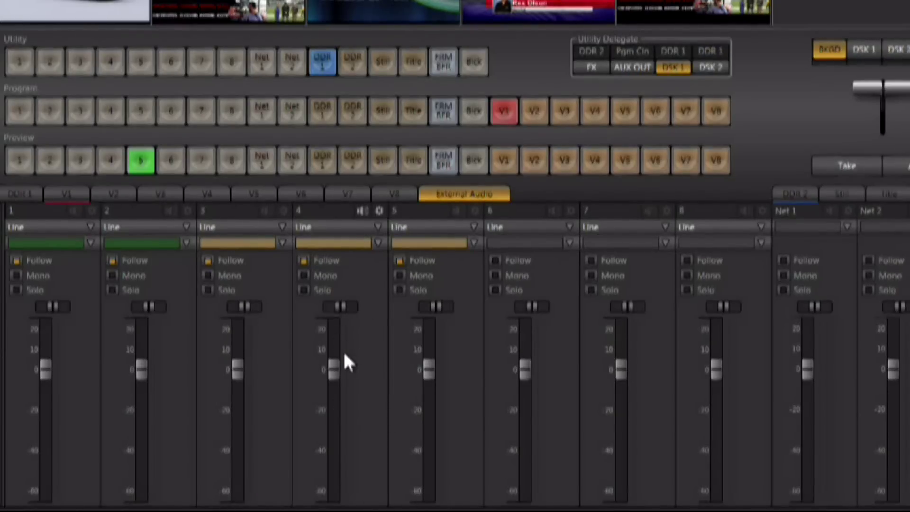
Step: Tick Follow on audio channels 1–4 so all five inputs follow video
mouse_move(336, 351)
Step: Review the equalizer and compressor settings of inputs 4 and 6, then mute input 6
left_click(378, 212)
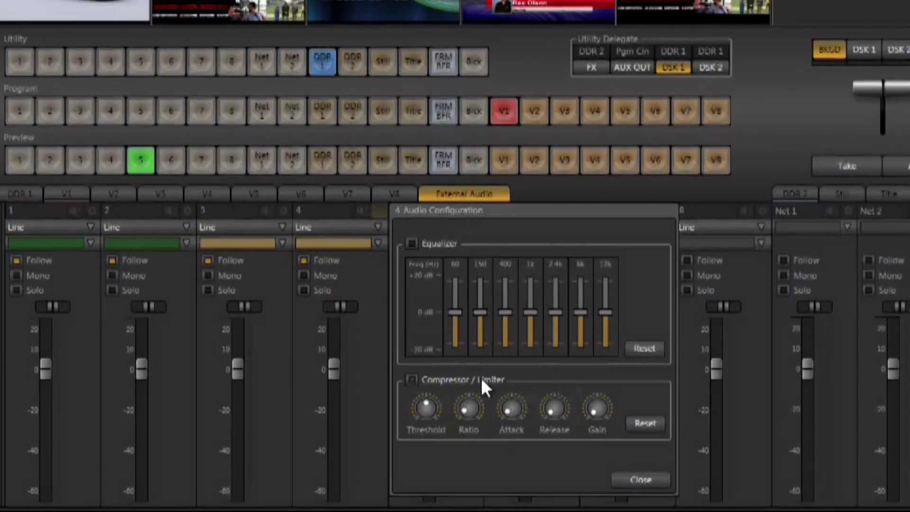
left_click(634, 478)
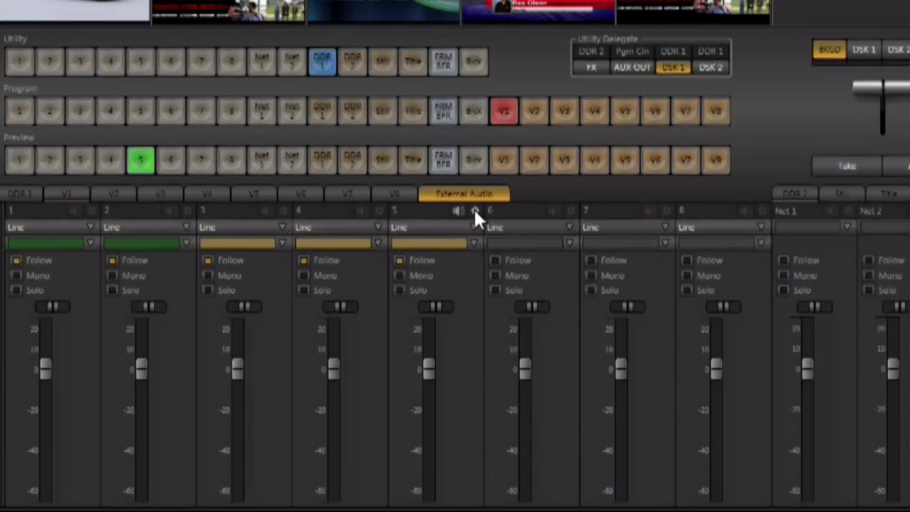
left_click(570, 210)
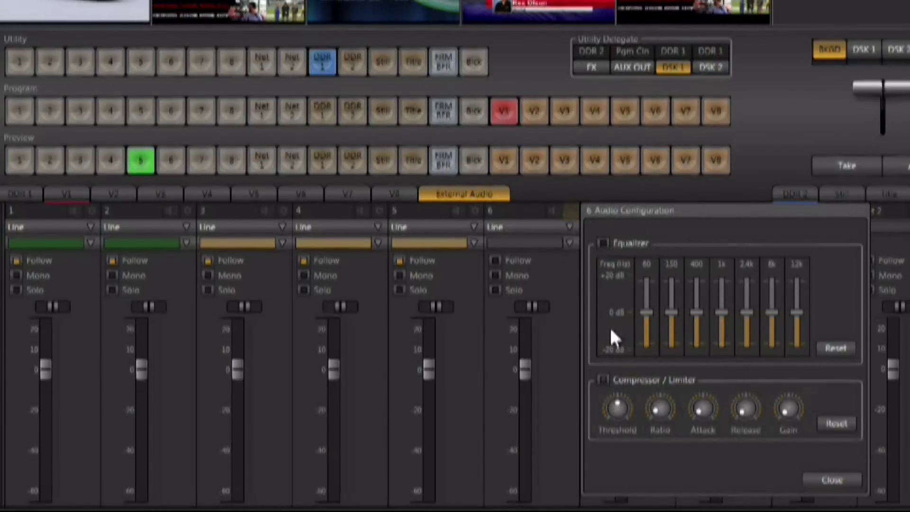
left_click(824, 480)
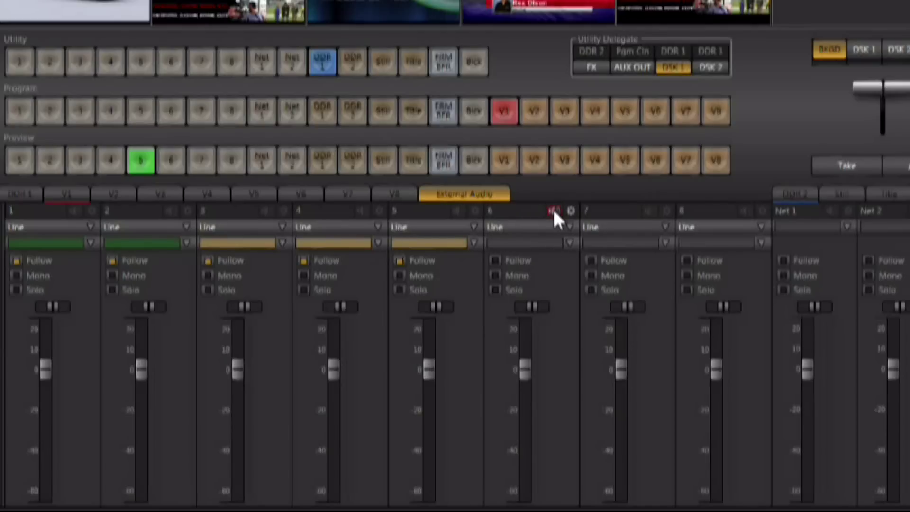
left_click(553, 210)
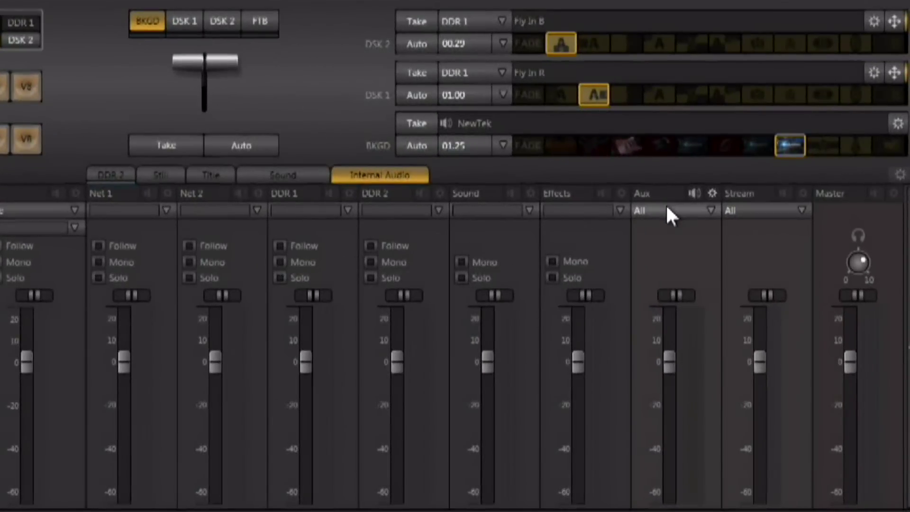
Step: Open the Aux channel's source dropdown in the Internal Audio mixer
left_click(668, 208)
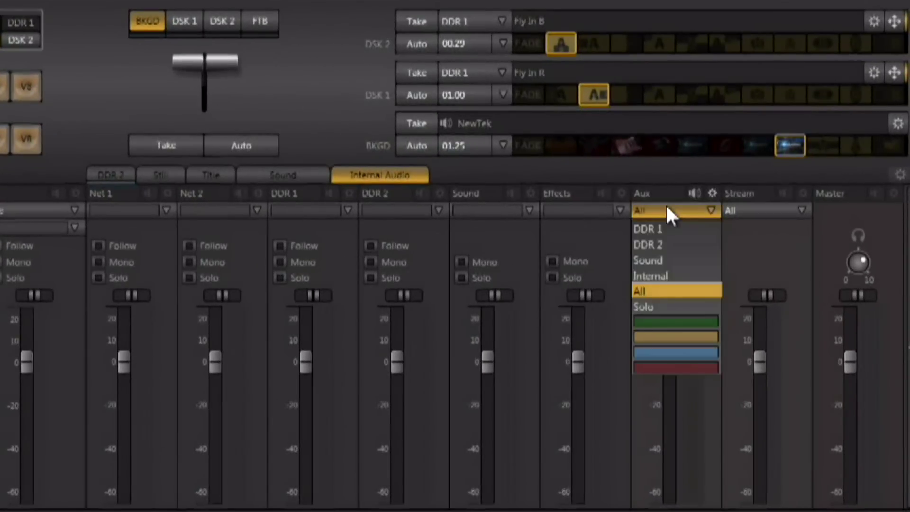